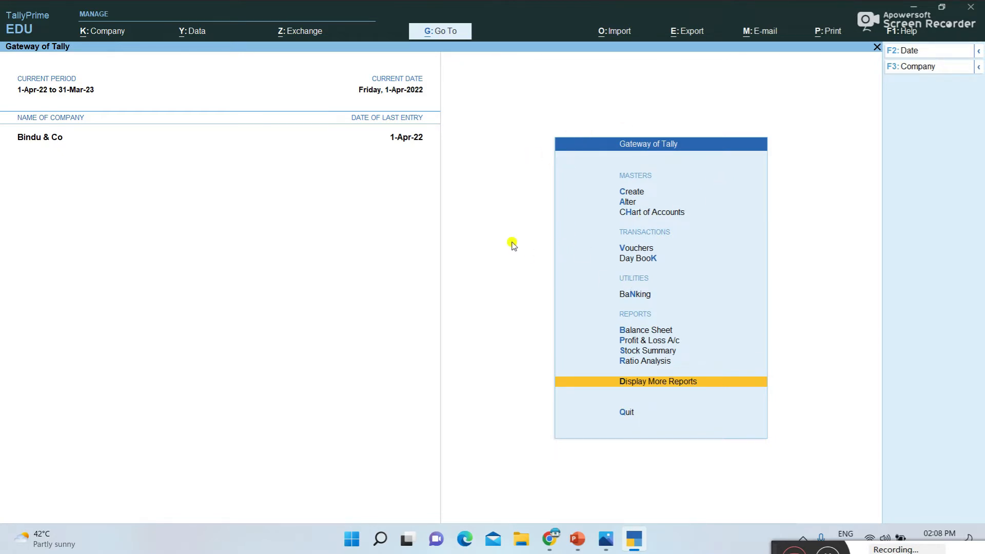
Open the Day Book and set its date to 1-4-2022.
click(645, 258)
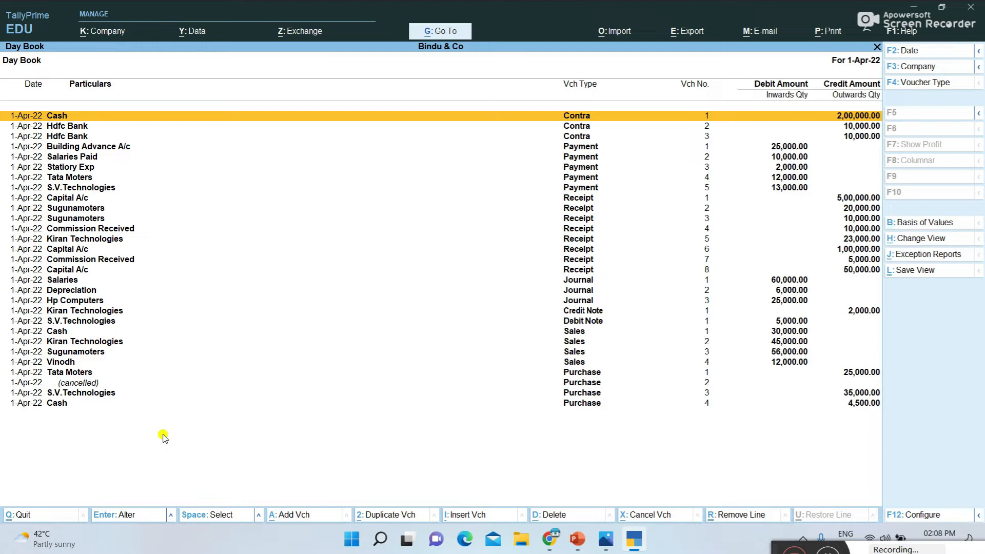
click(906, 51)
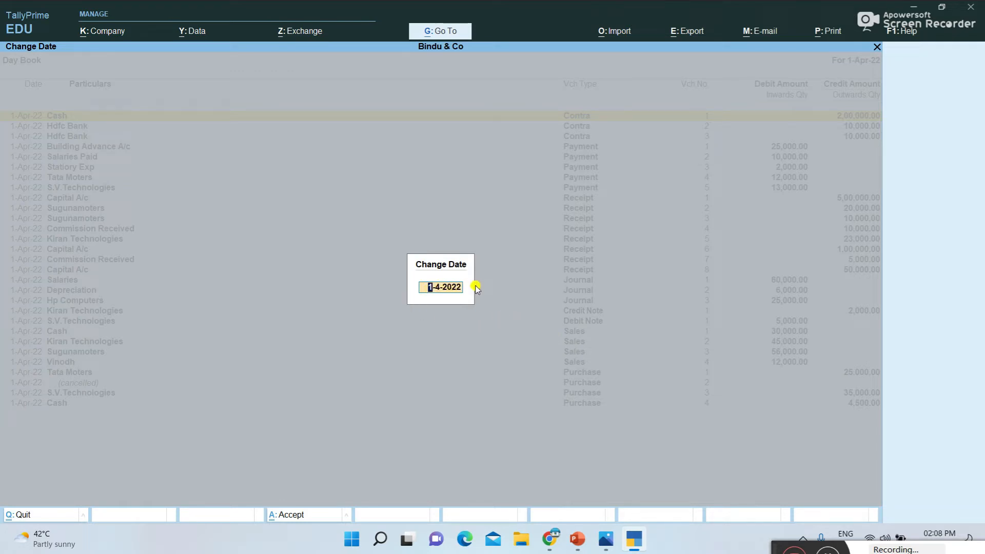
text(1-4-2022)
key(Return)
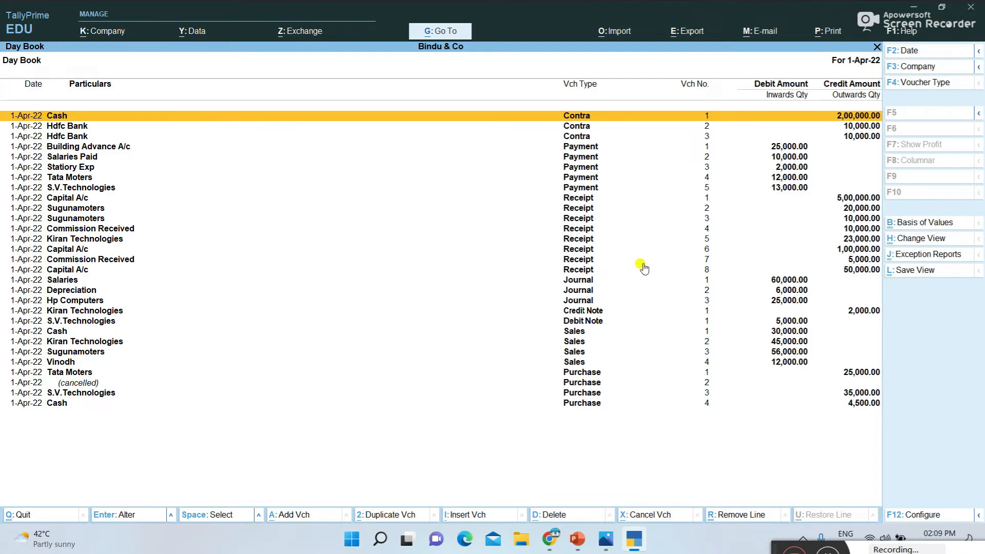
Look through the contra, payment and receipt vouchers listed in the Day Book.
key(Down)
key(Down)
key(Down)
key(Down)
key(Down)
key(Down)
key(Down)
key(Down)
key(Down)
key(Down)
key(Down)
key(Down)
key(Down)
key(Down)
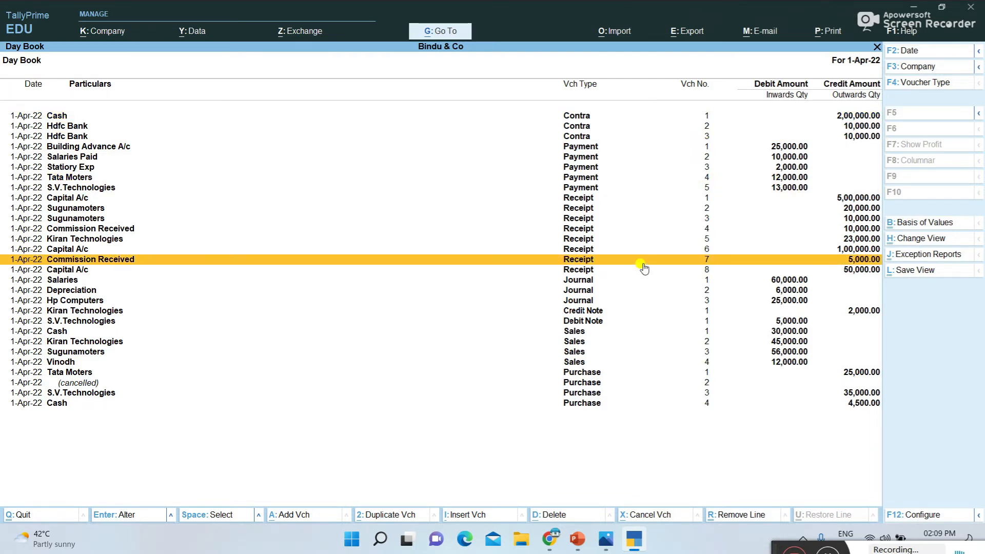
click(588, 168)
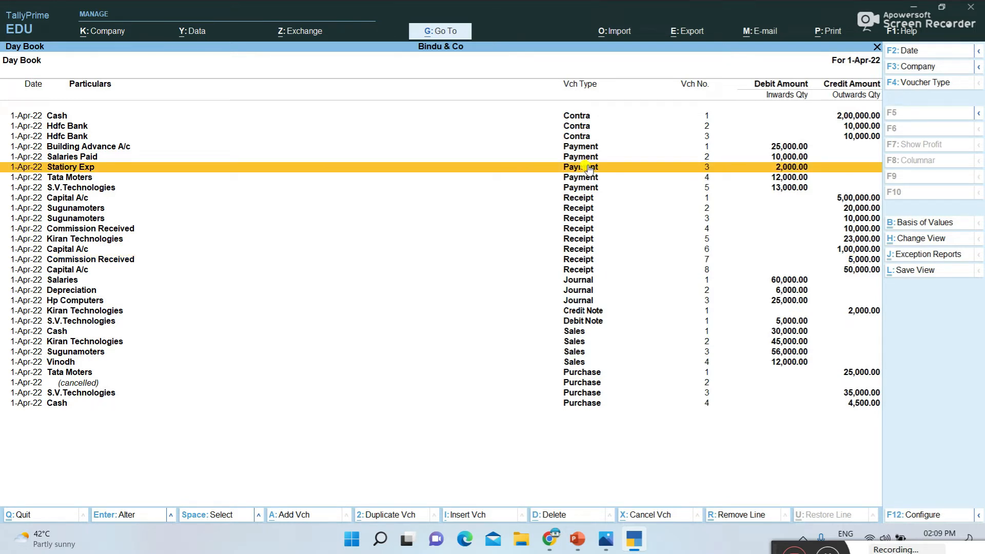
click(573, 210)
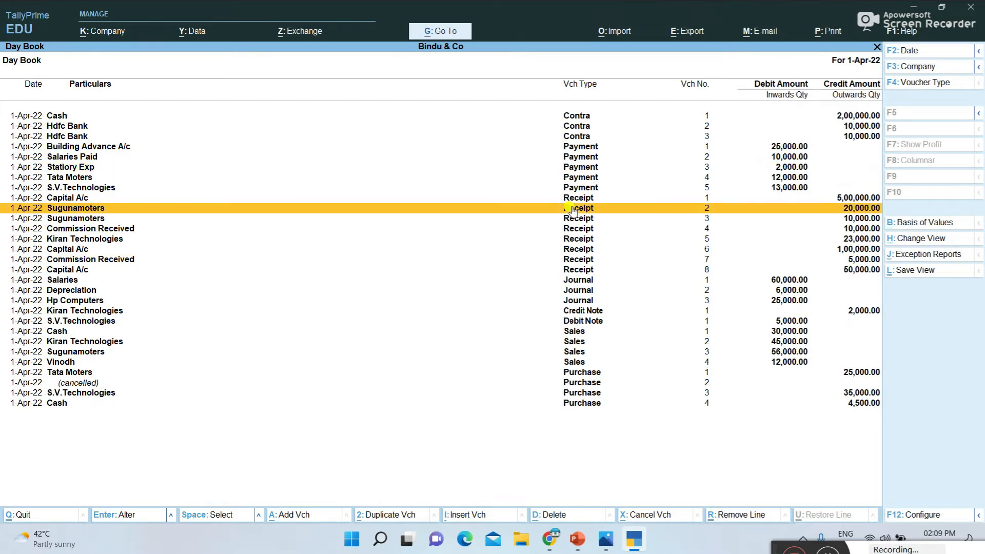
Open Sugunamoters receipt voucher no. 2 for alteration and set its voucher date to 1-5-2022.
double_click(572, 209)
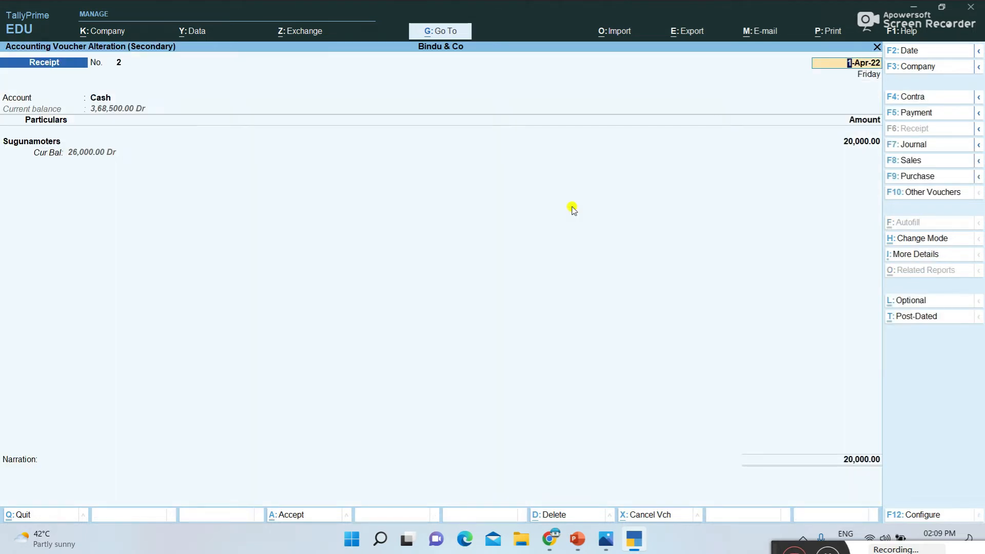
key(Return)
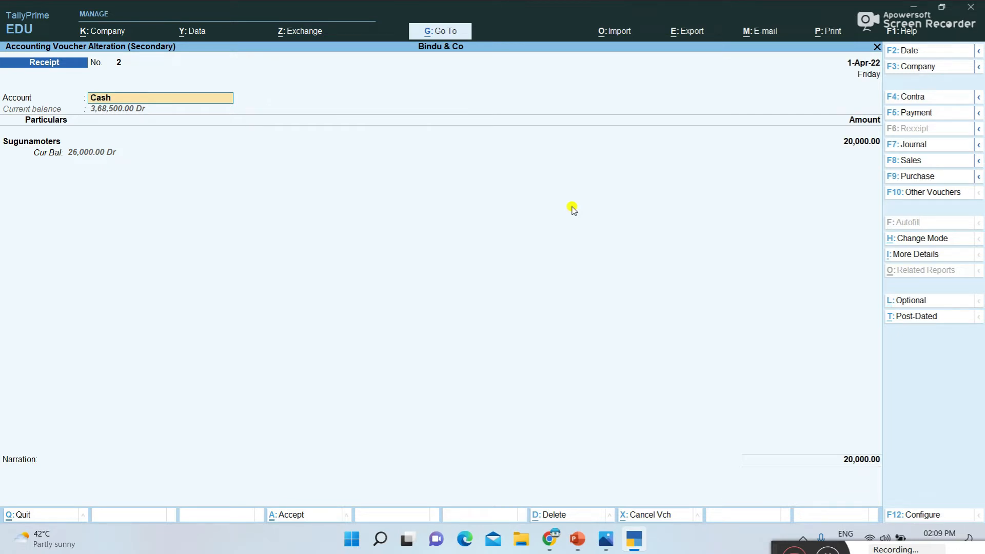
key(Return)
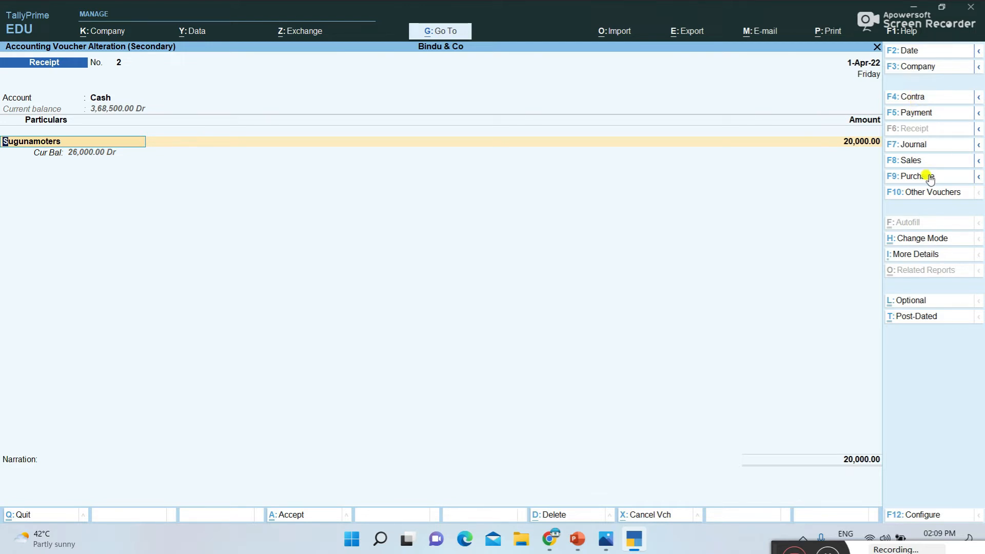
click(903, 52)
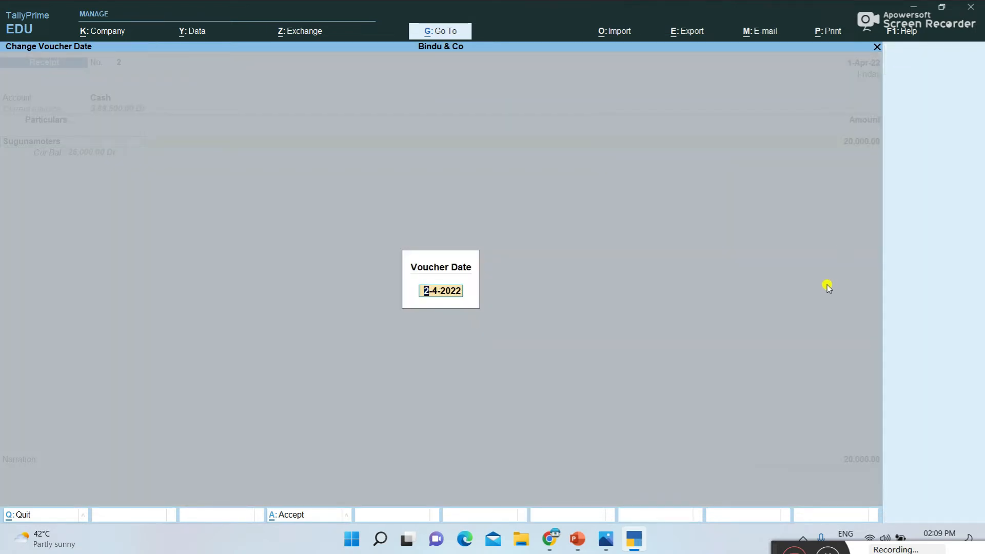
text(1-5-2022)
key(Return)
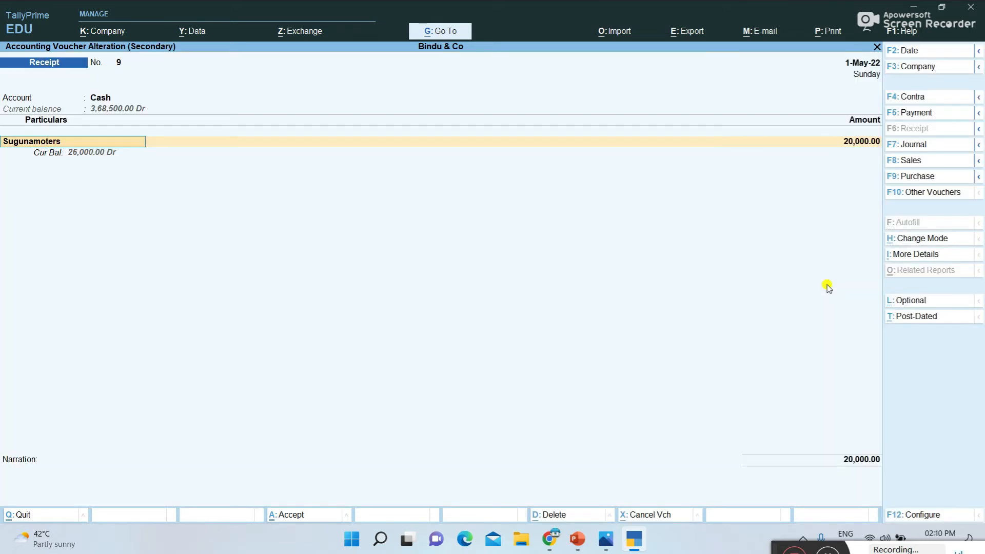
Set the Sugunamoters receipt amount to 30000 and save the voucher without a narration.
key(Return)
text(30000)
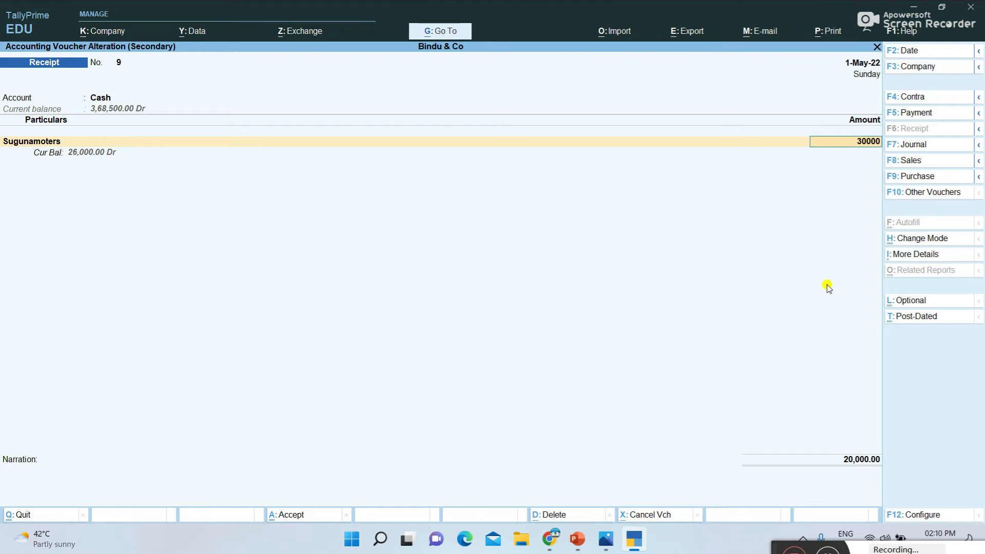
key(Return)
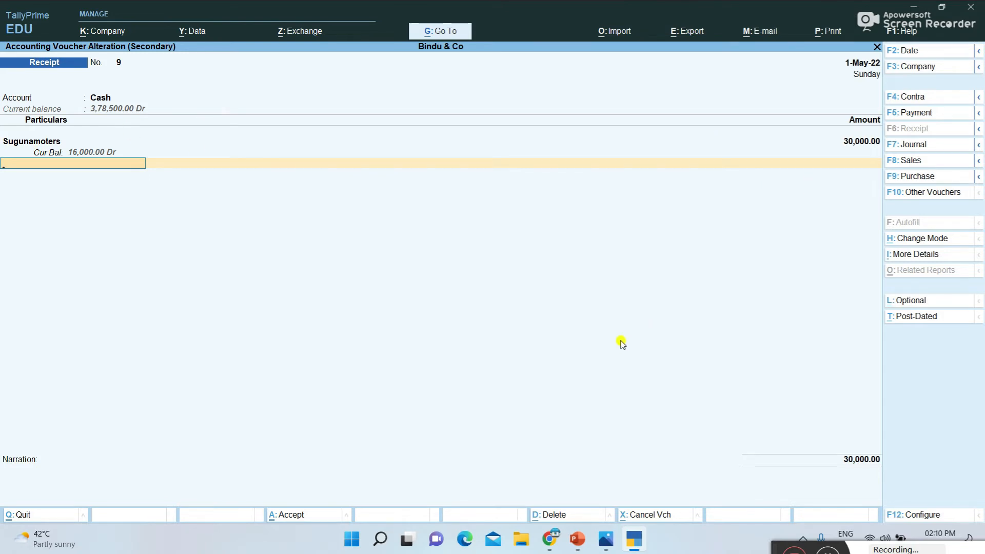
key(Return)
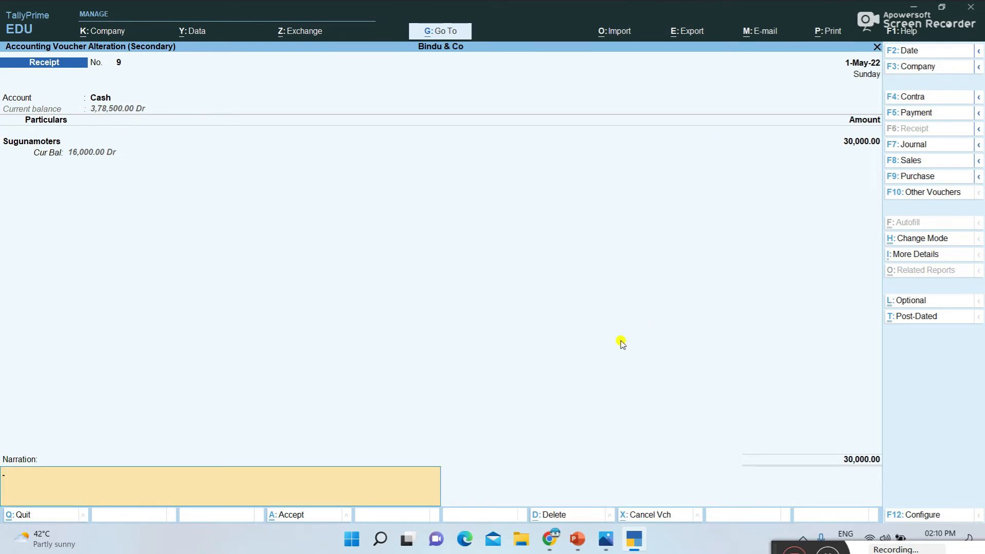
key(Return)
key(Return)
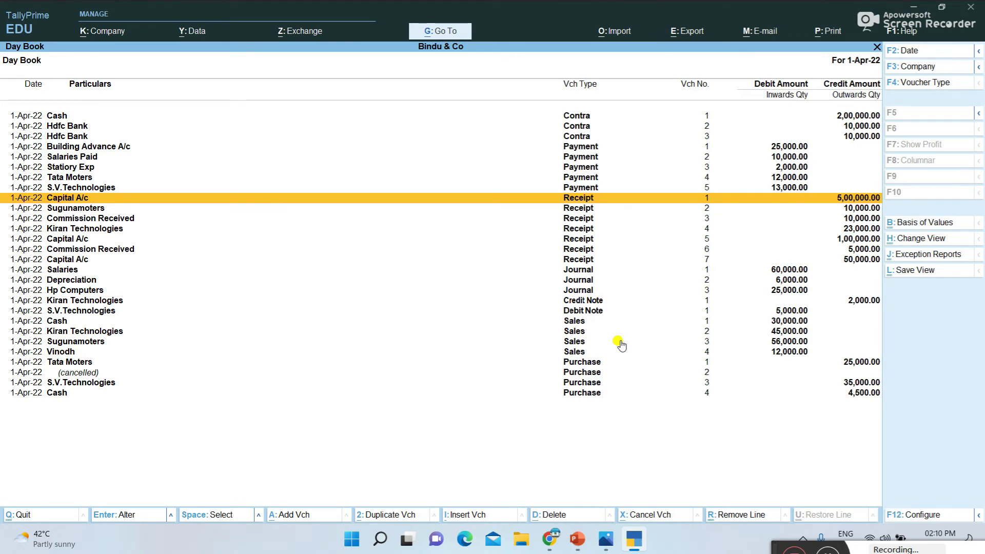
Open the Depreciation journal voucher for alteration and set its voucher date to 2-4-2022.
key(Down)
key(Down)
key(Down)
key(Down)
key(Down)
key(Down)
key(Down)
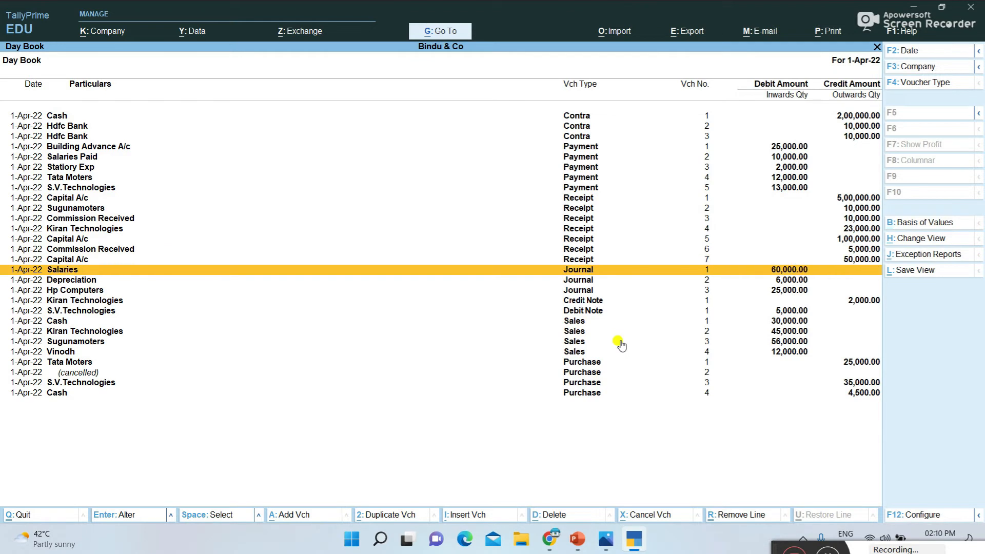
key(Down)
key(Return)
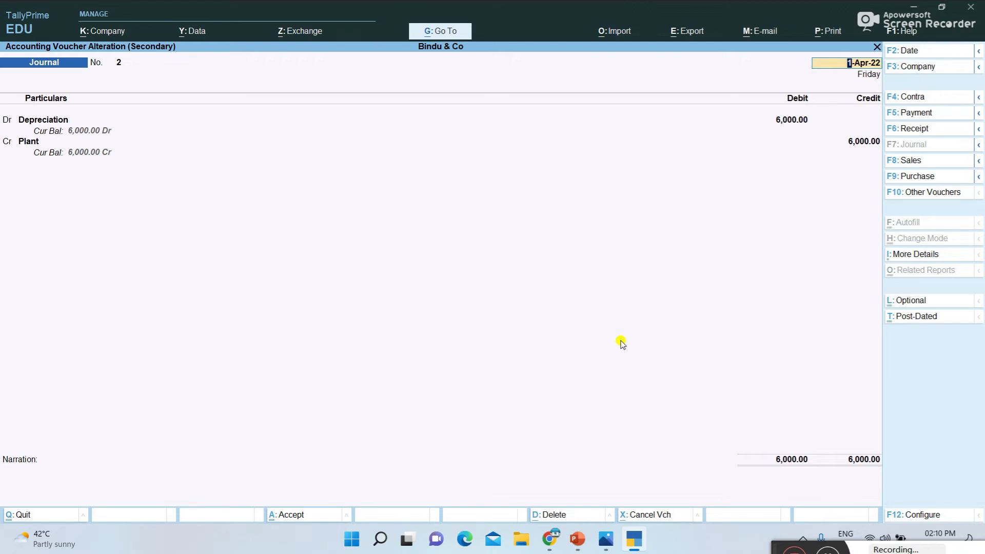
click(907, 55)
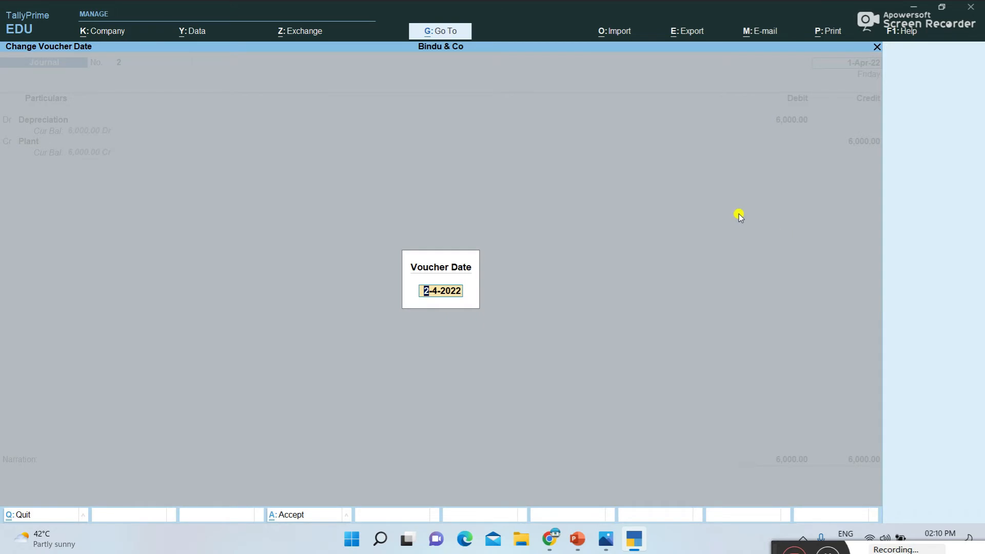
key(Return)
Set the Depreciation debit and the Plant credit to 2000 and save the journal voucher.
key(Return)
key(Return)
text(2000)
key(Return)
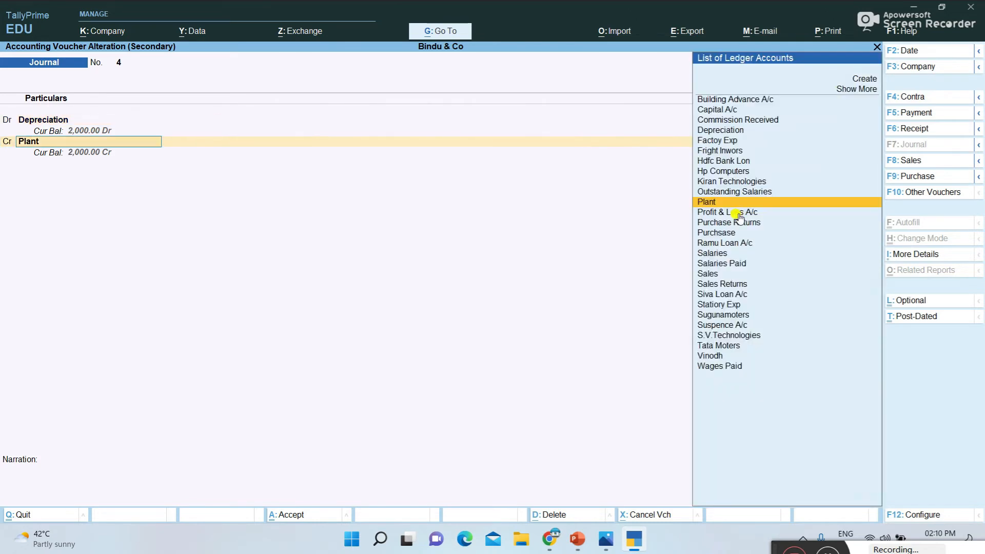
key(Return)
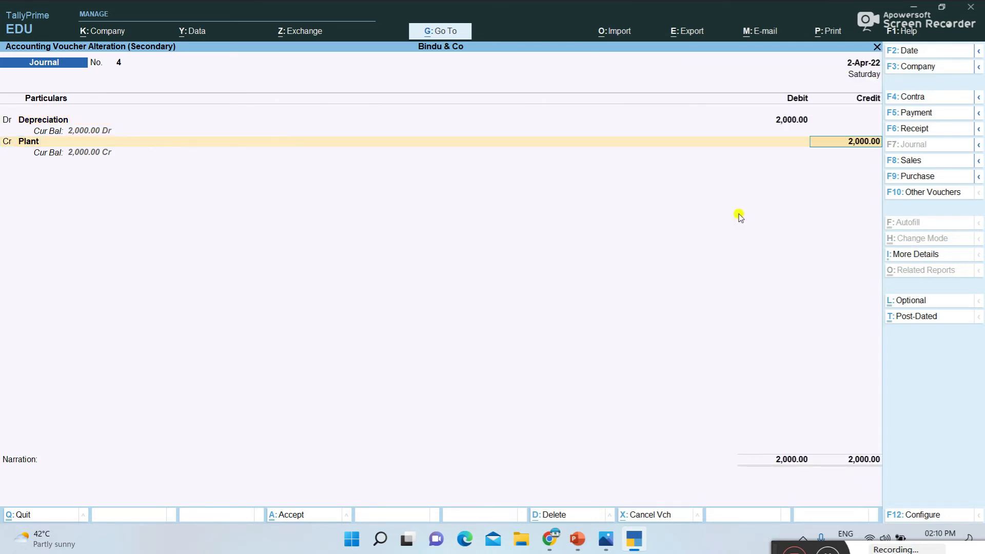
key(Return)
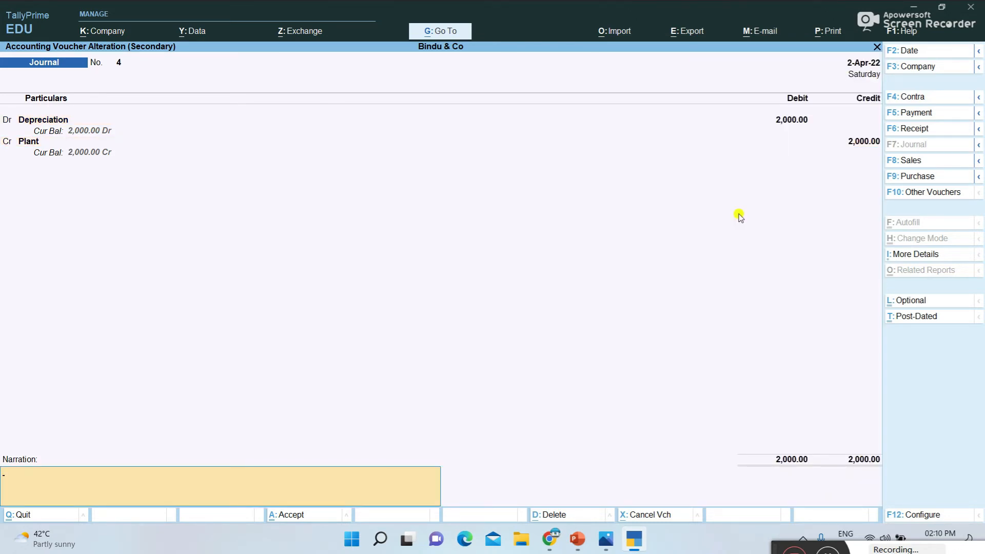
key(Return)
key(Return)
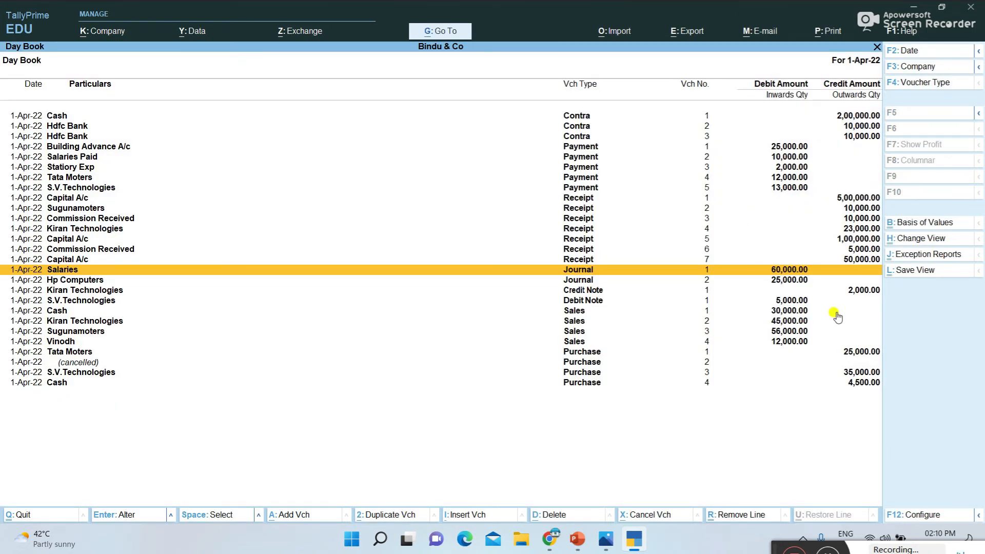
Examine the Day Book's journal entries and the neighbouring vouchers after the alterations.
key(Down)
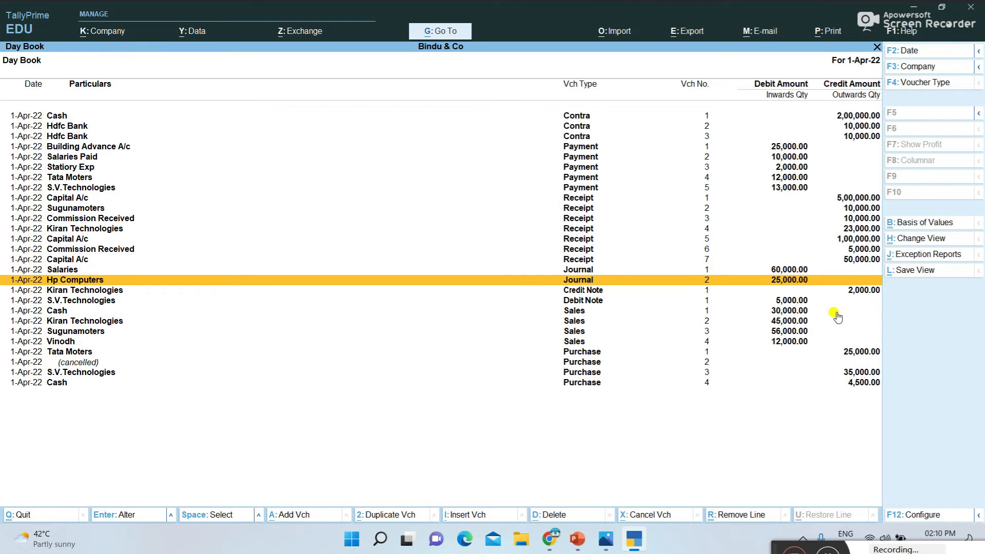
key(Up)
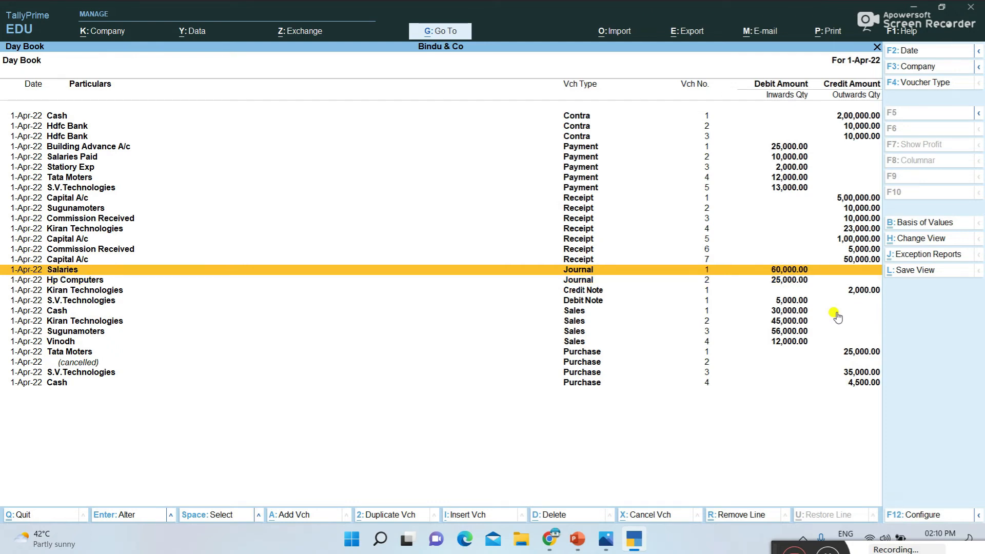
key(Down)
key(Down)
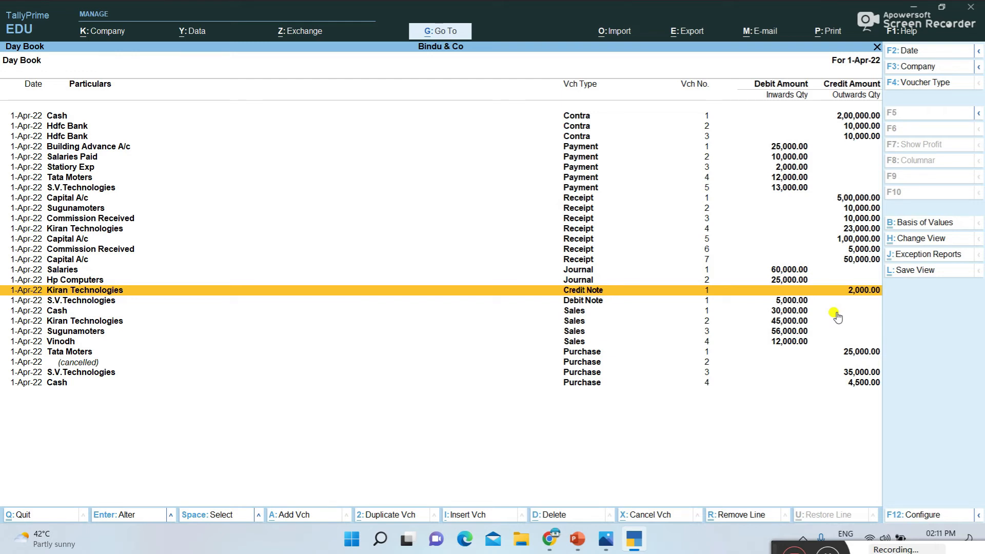
key(Up)
key(Down)
key(Up)
key(Up)
key(Up)
key(Up)
key(Up)
key(Down)
key(Down)
key(Down)
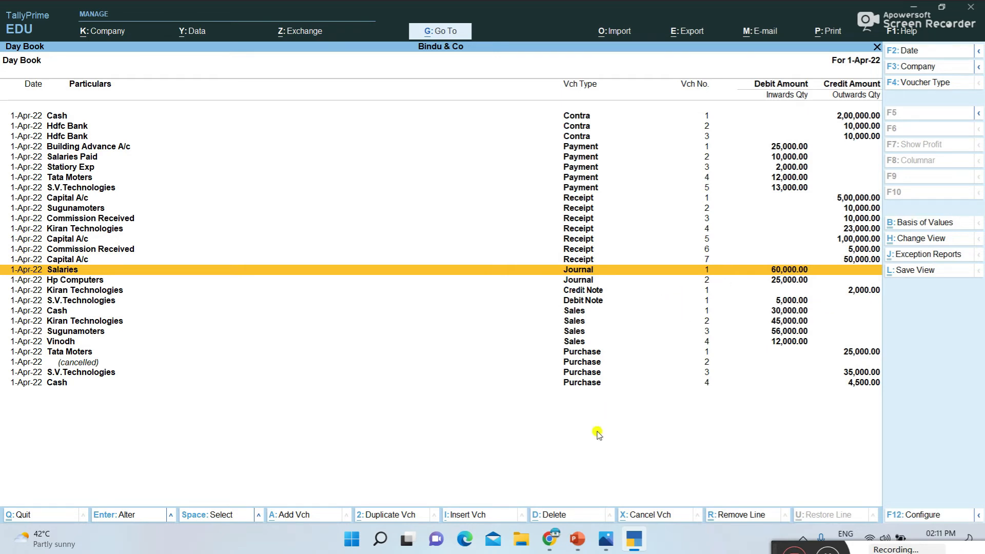
click(579, 147)
click(586, 281)
key(Down)
key(Down)
key(Down)
key(Down)
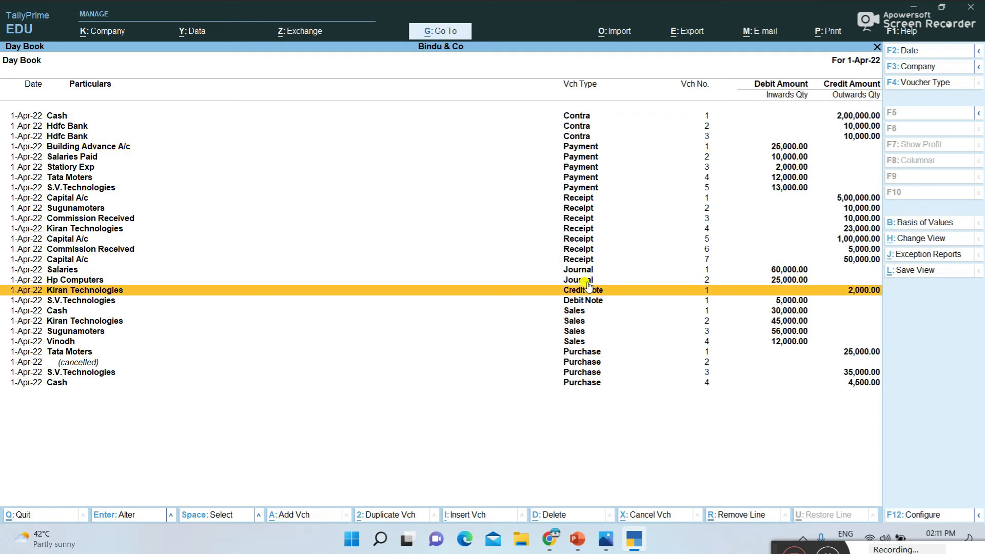
key(Up)
key(Up)
key(Up)
key(Up)
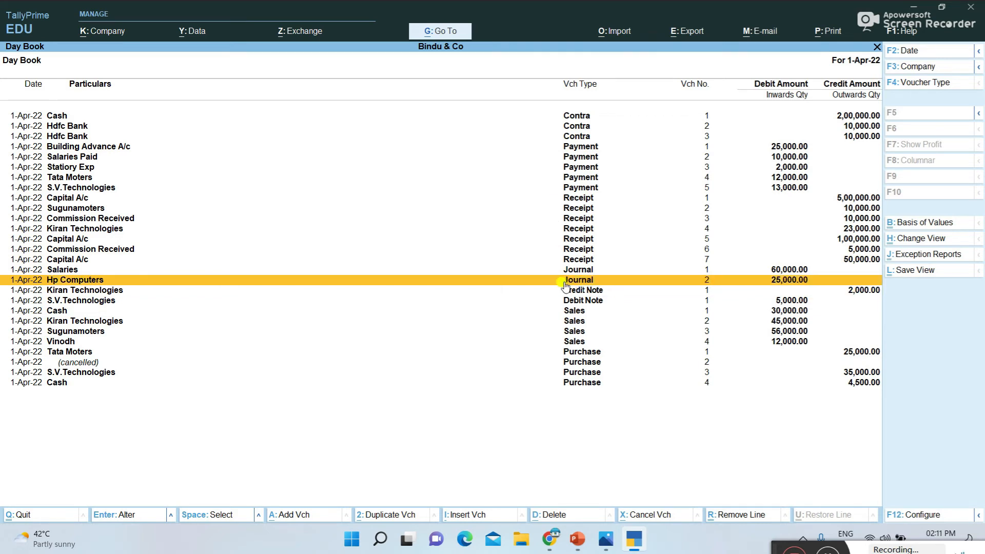
Delete the Salaries journal voucher no. 1 from the Day Book.
click(575, 271)
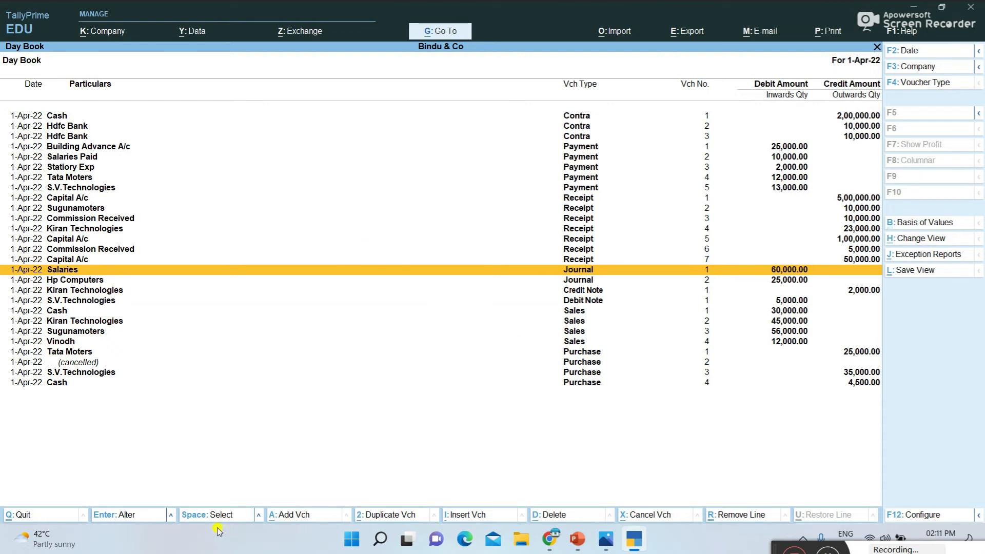
click(551, 516)
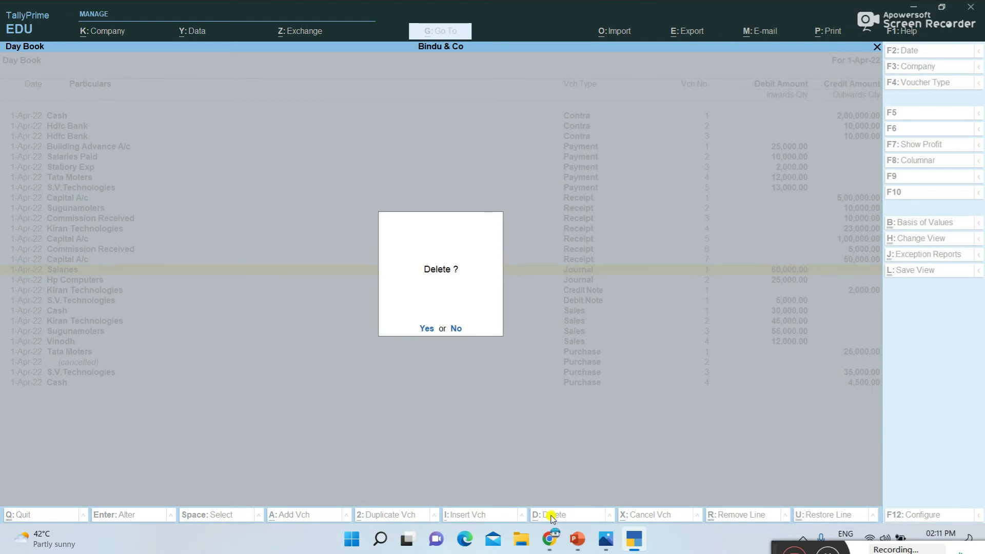
click(426, 328)
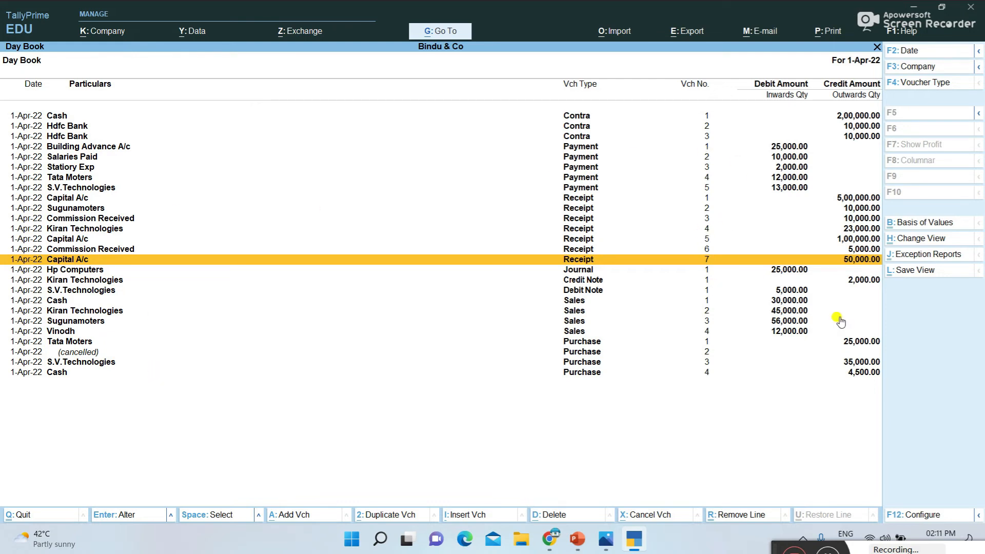
Review the receipt and payment vouchers remaining in the Day Book after the deletion.
key(Down)
key(Up)
key(Up)
key(Up)
key(Up)
key(Up)
key(Up)
key(Up)
key(Up)
key(Up)
key(Up)
key(Up)
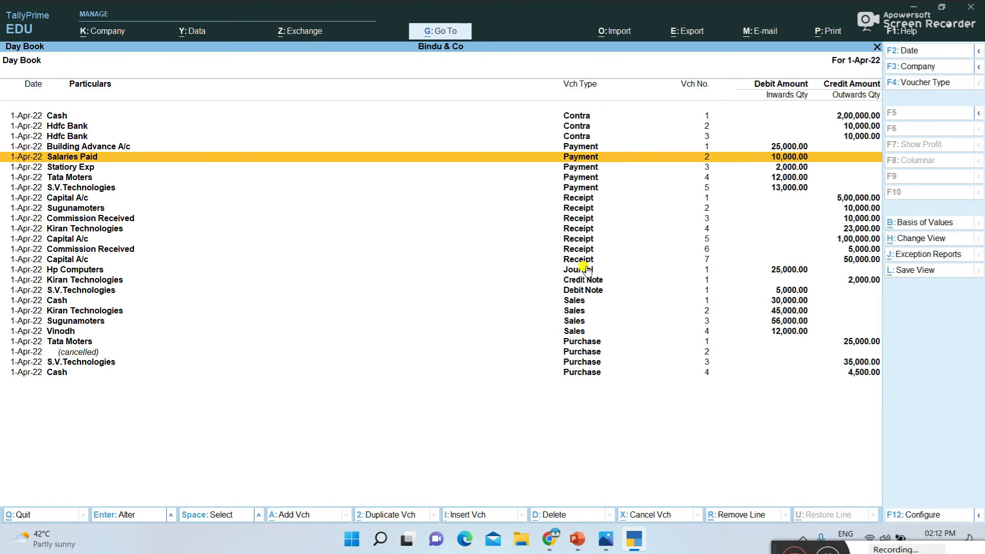
Cancel the Statiory Exp payment voucher no. 3 in the Day Book.
click(586, 167)
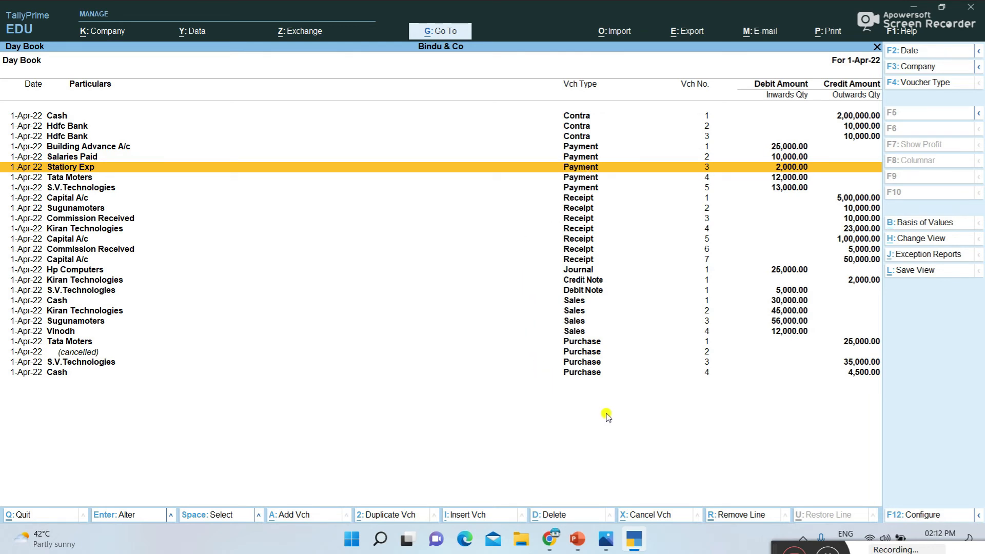
key(ctrl)
key(alt+x)
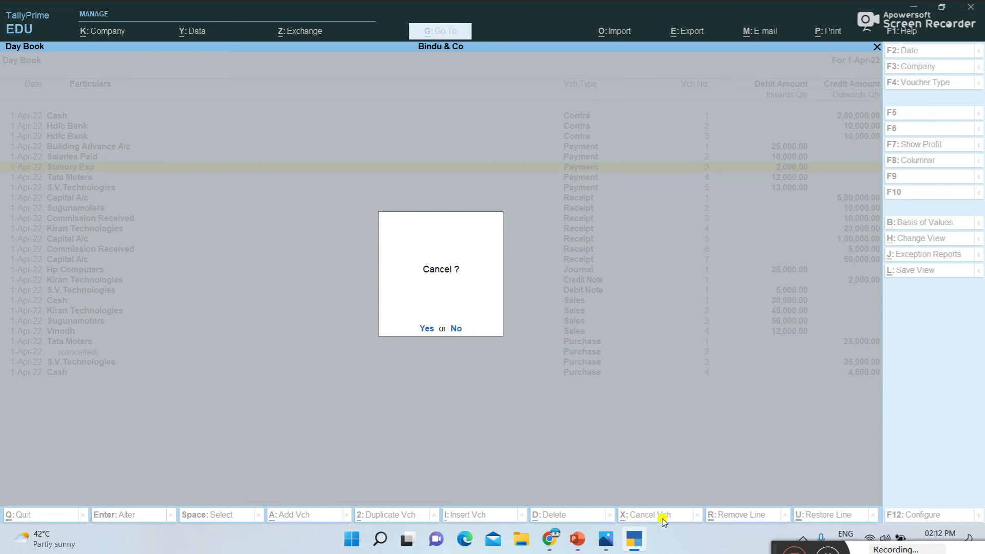
click(425, 329)
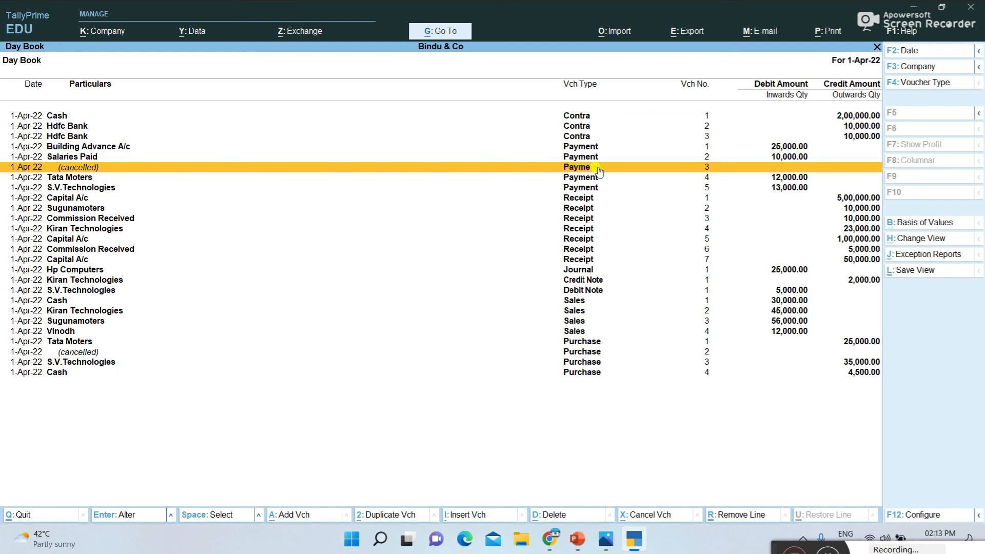
Cancel the Commission Received receipt voucher no. 3 and return to the Gateway of Tally.
click(575, 220)
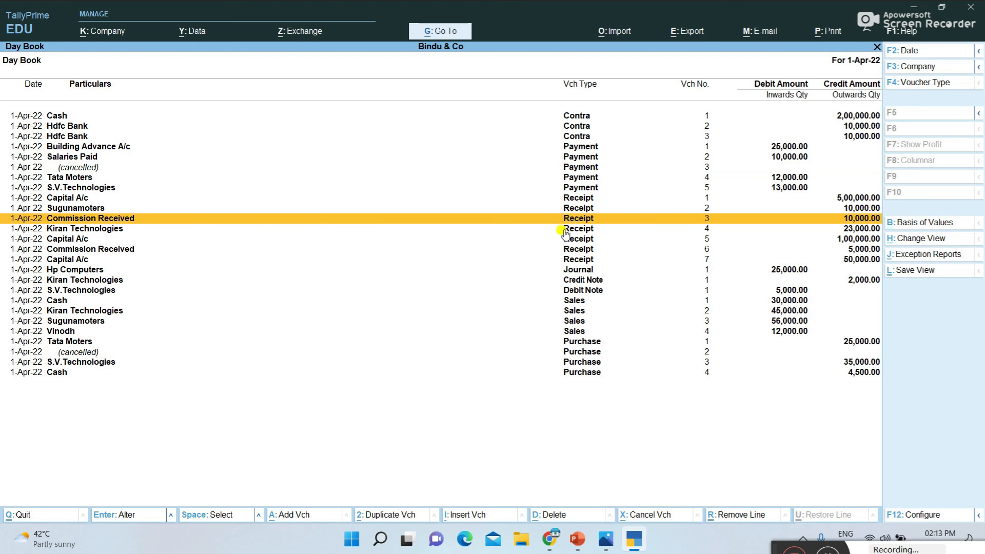
click(663, 514)
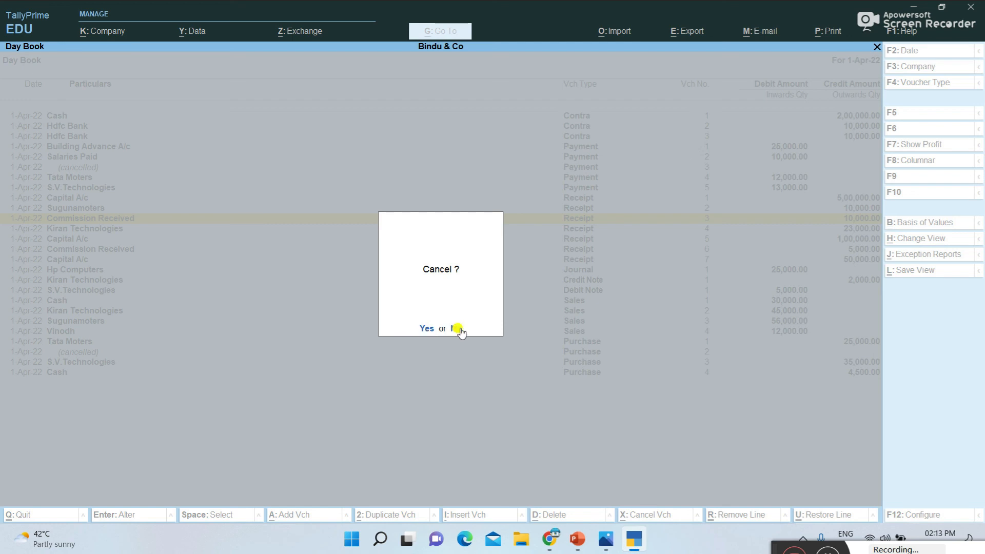
click(430, 329)
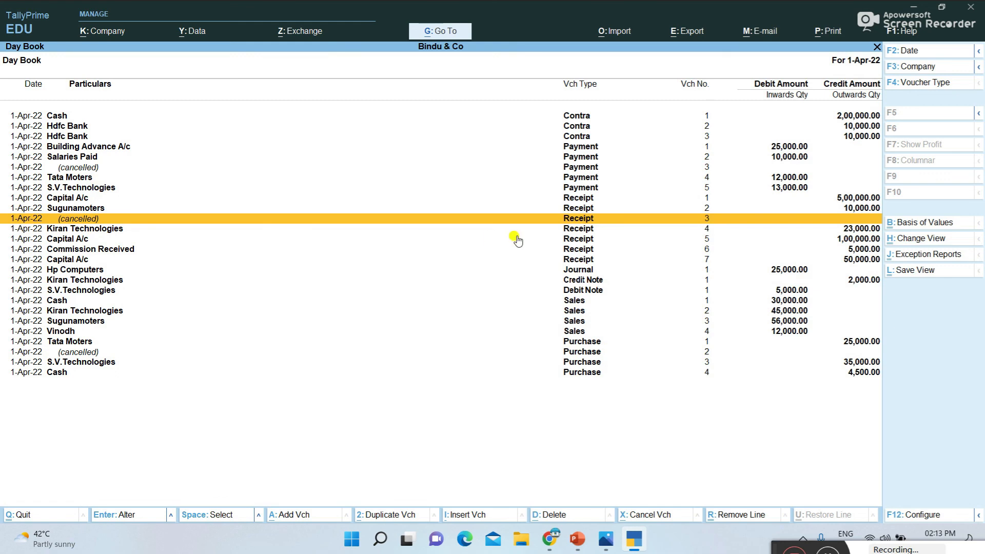
key(Escape)
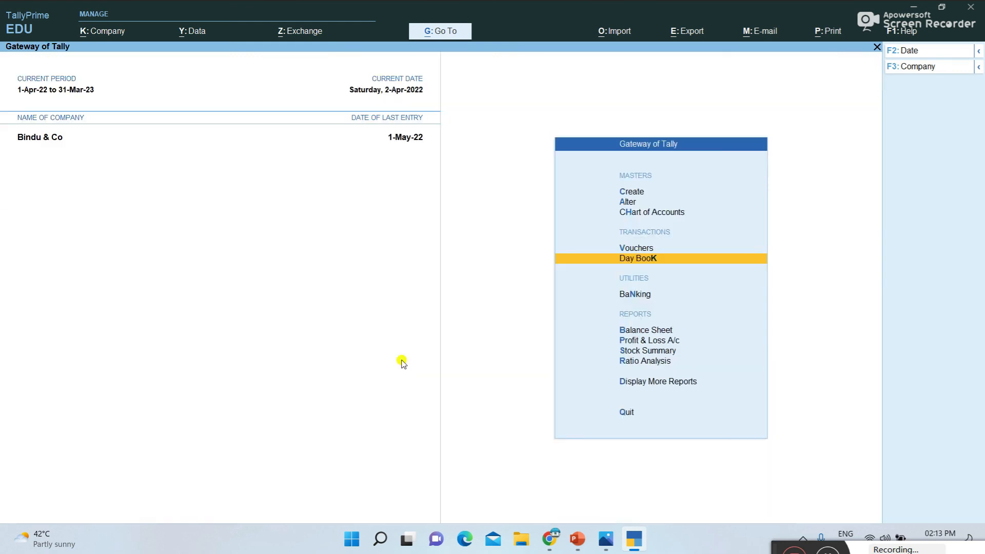